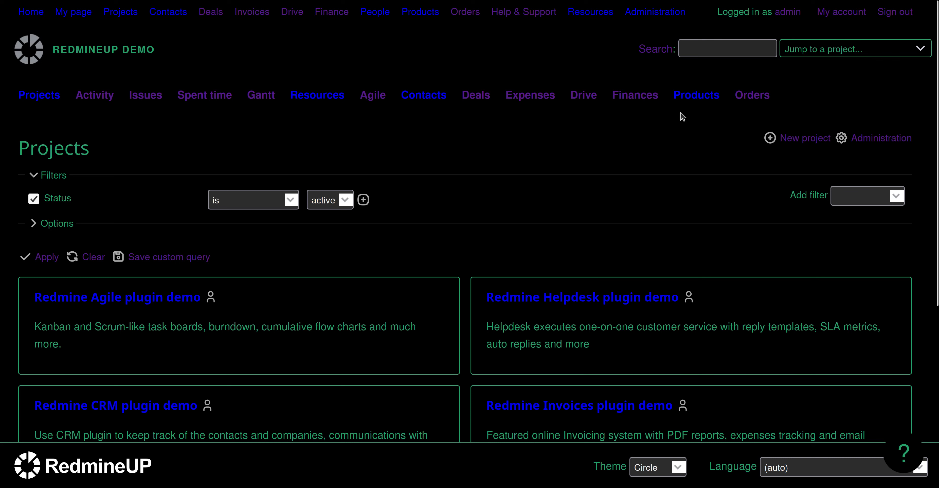
# Open a blank New user form via Administration > Users and focus the Login field.
pyautogui.click(648, 13)
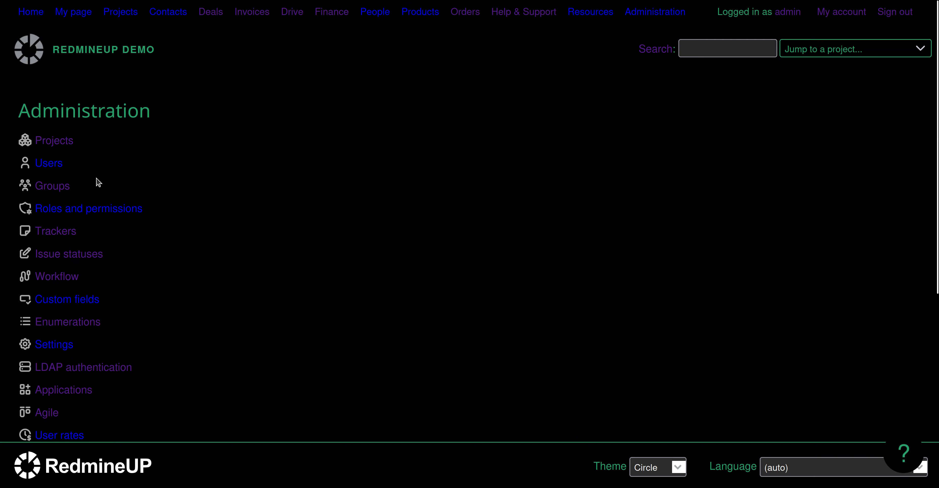
pyautogui.click(45, 163)
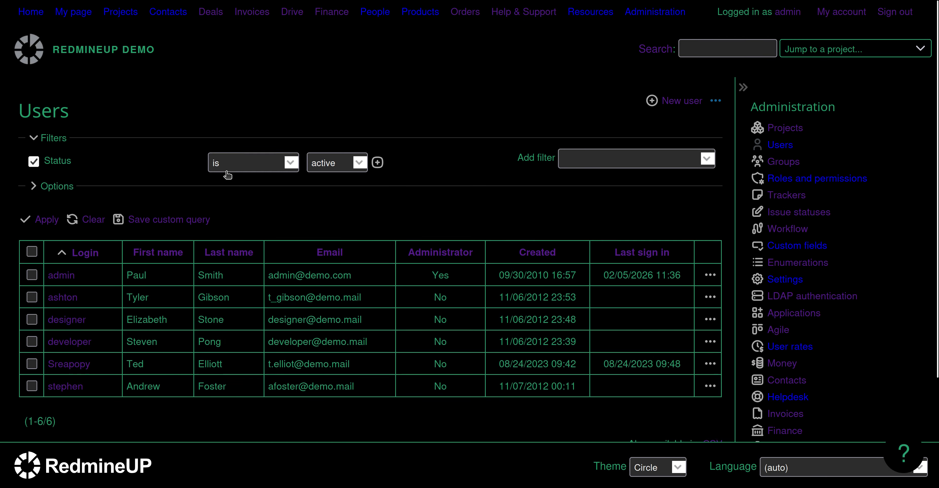
pyautogui.click(697, 101)
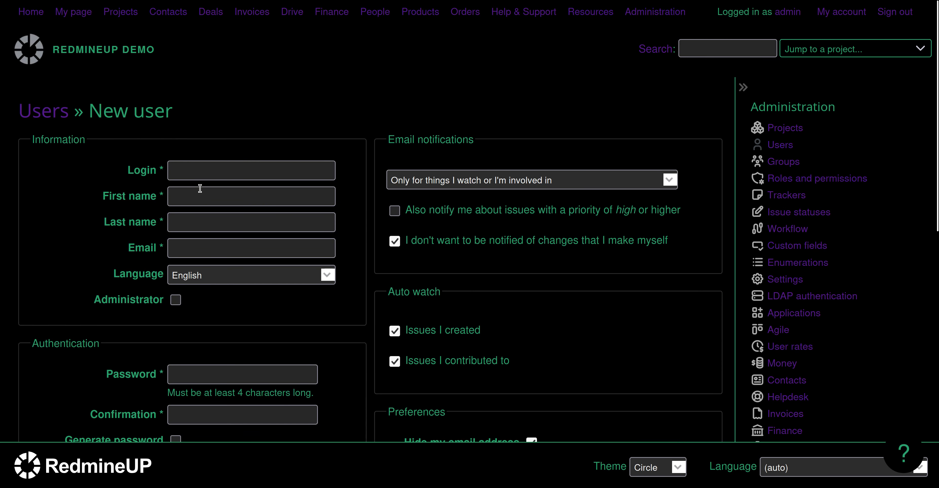
pyautogui.click(211, 173)
# Enter the new user's login, first name, last name and e-mail address.
pyautogui.write('ne')
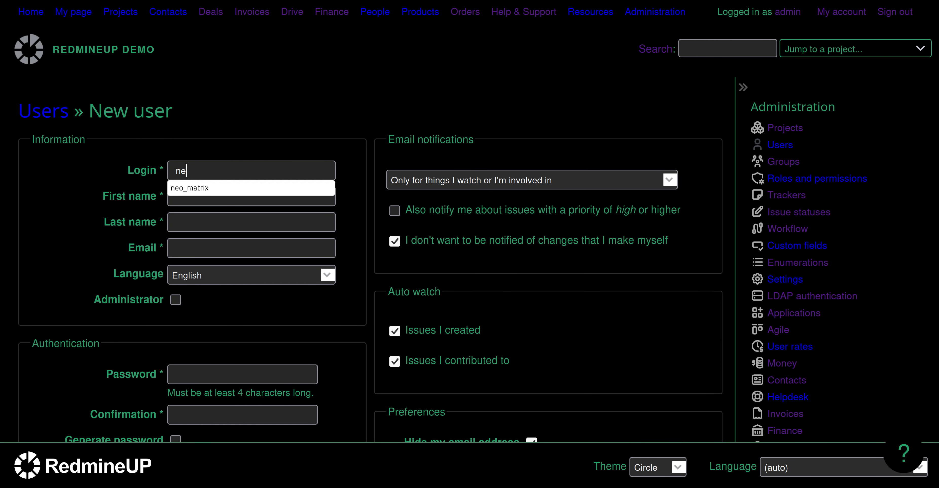
pyautogui.write('o_matrix')
pyautogui.click(256, 122)
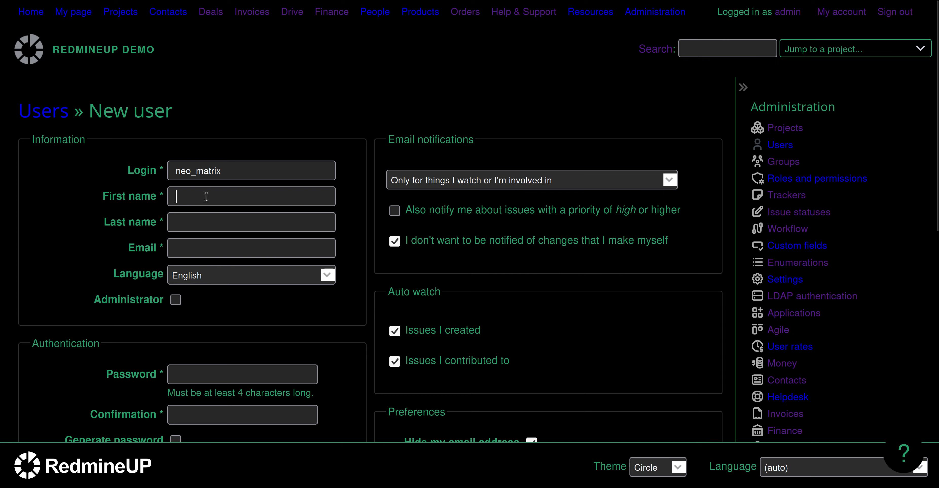
pyautogui.write('Neo')
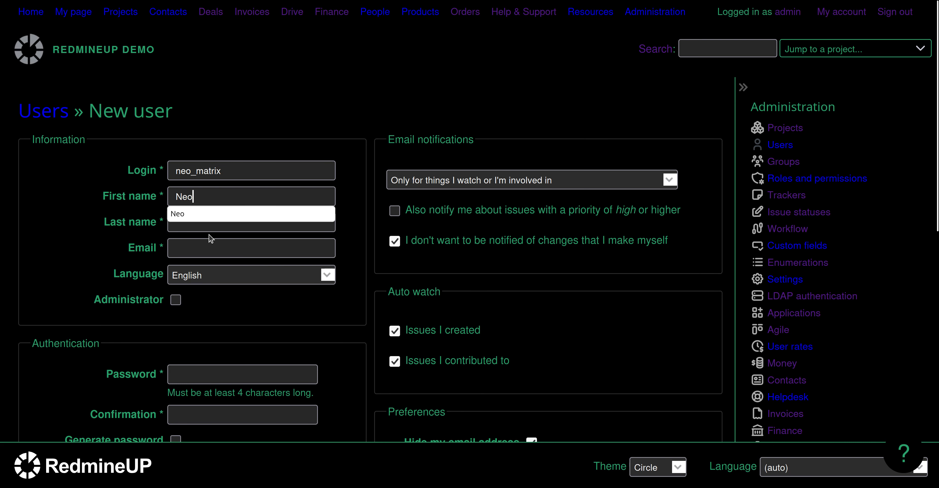
pyautogui.click(194, 220)
pyautogui.write('Matrix')
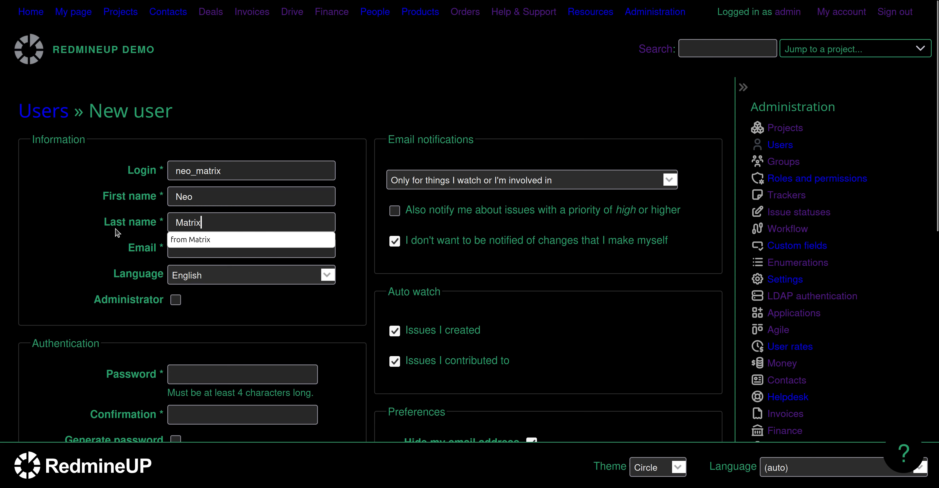
pyautogui.click(104, 230)
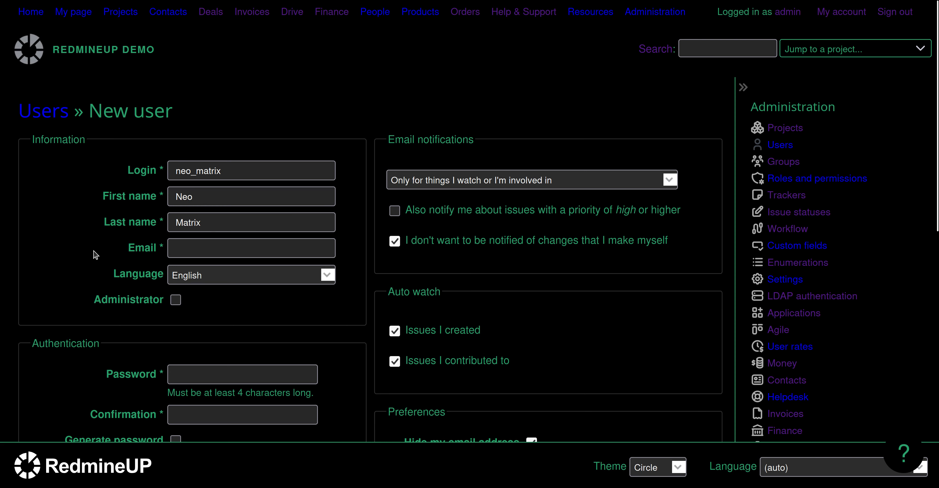
pyautogui.click(188, 248)
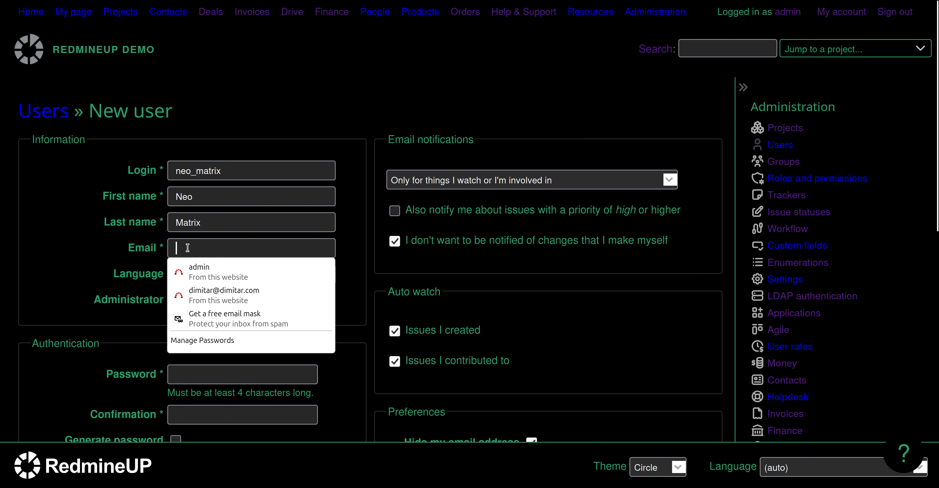
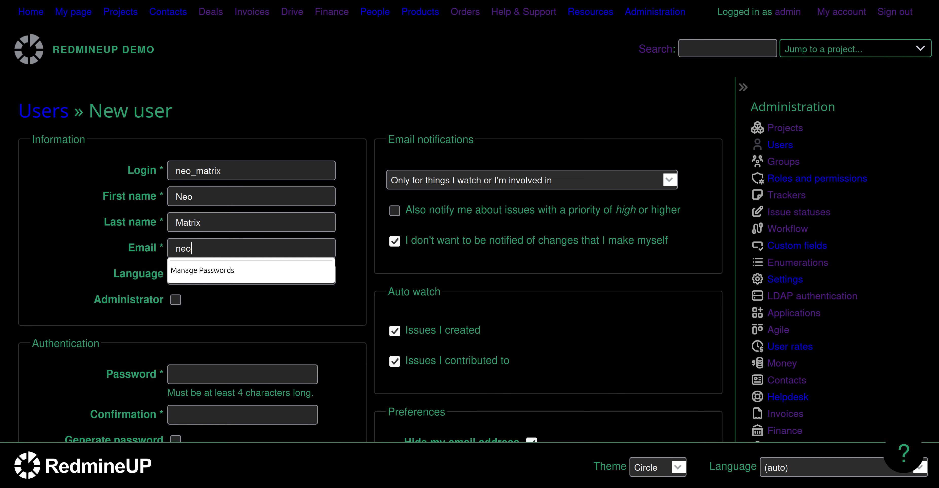
pyautogui.click(93, 274)
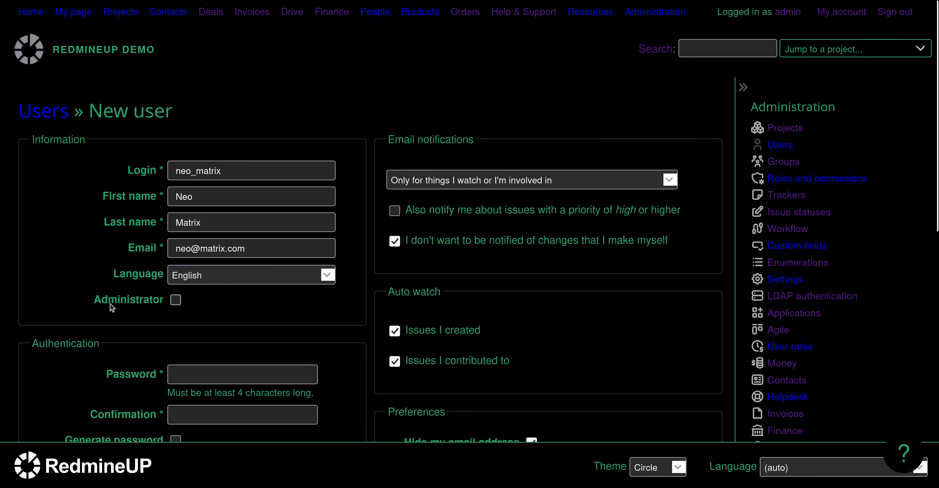
# Set and confirm the account password, then create the user.
pyautogui.scroll(-3, 111, 307)
pyautogui.click(249, 272)
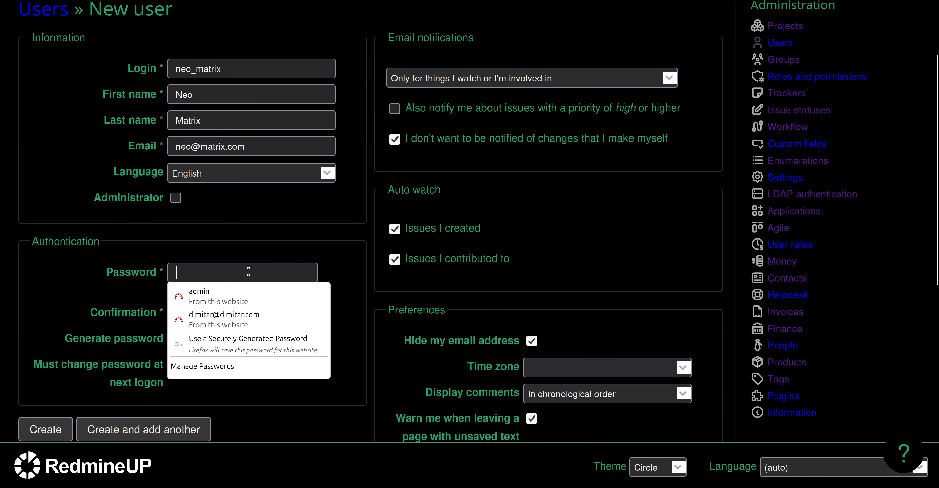
pyautogui.write('•••••••••••')
pyautogui.press('Tab')
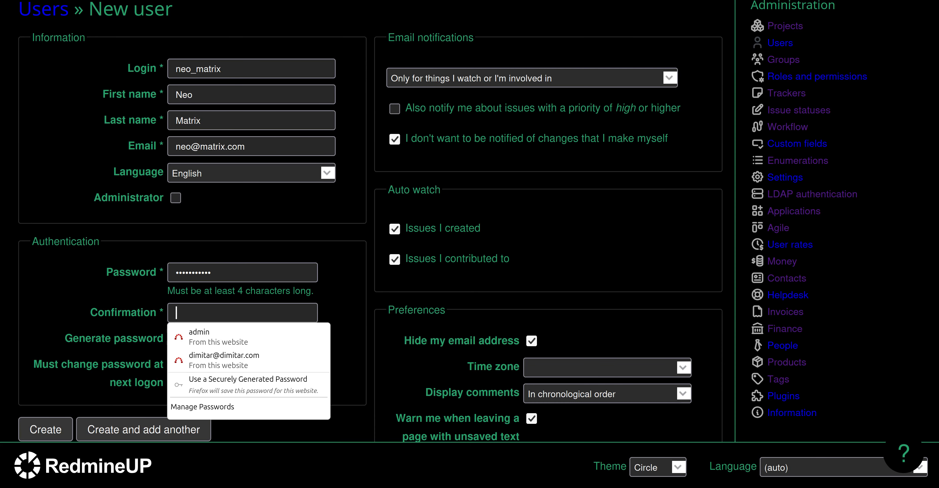
pyautogui.write('•••••••••')
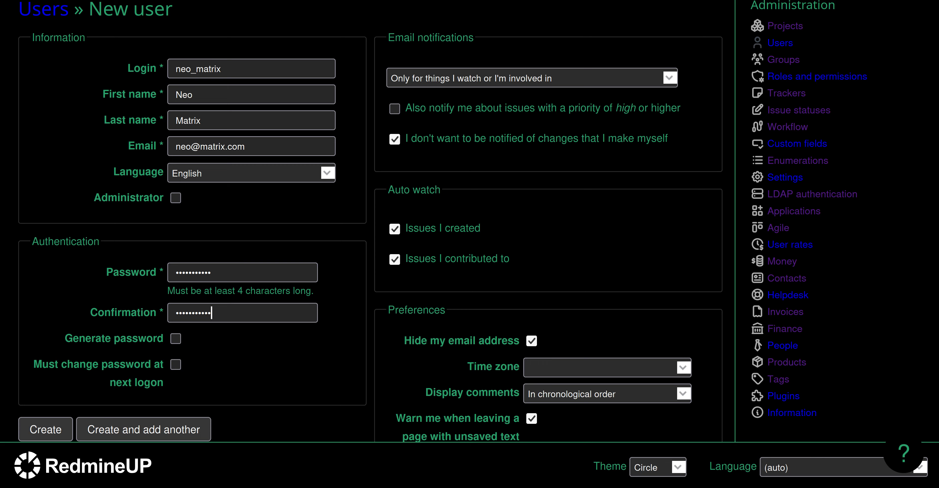
pyautogui.scroll(-5, 79, 304)
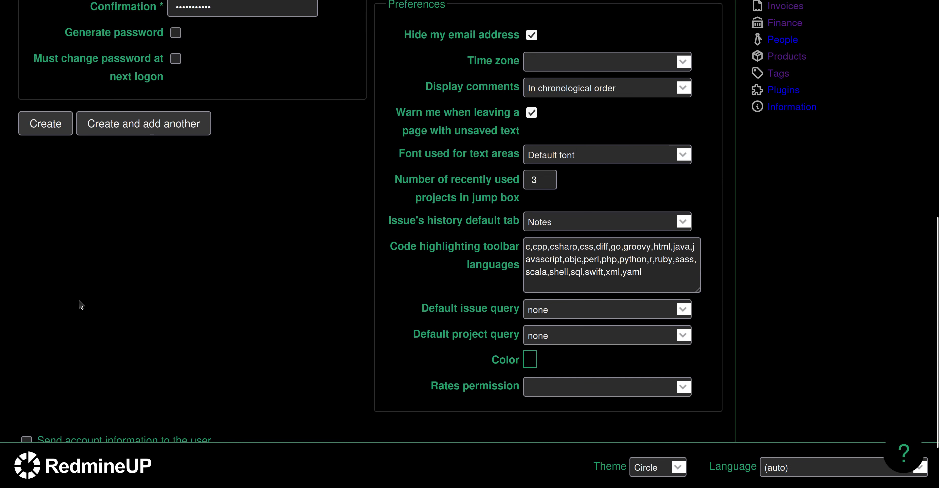
pyautogui.click(46, 124)
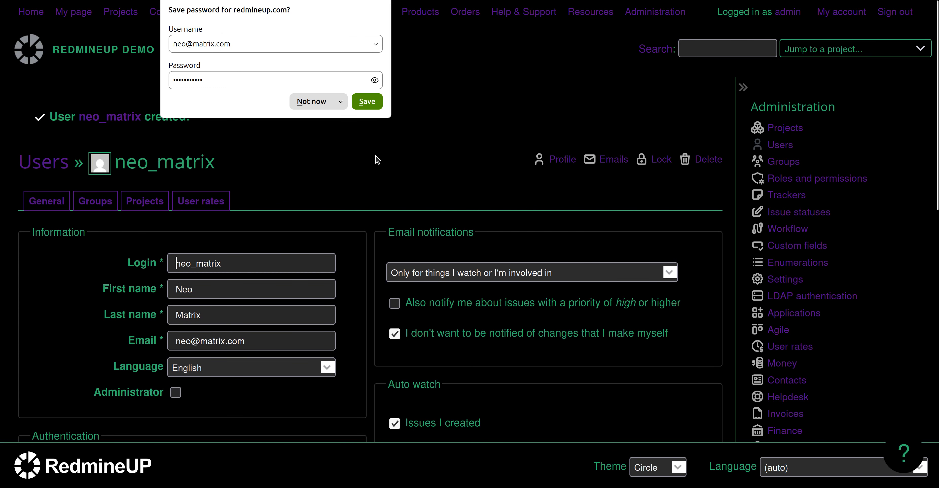
# Add the user to the Redmine Helpdesk plugin demo project with the Reporter role.
pyautogui.click(373, 145)
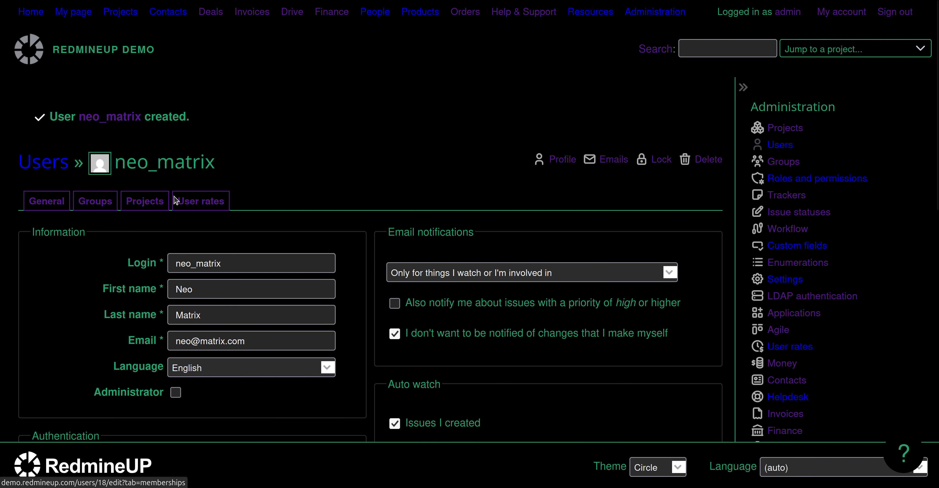
pyautogui.click(140, 206)
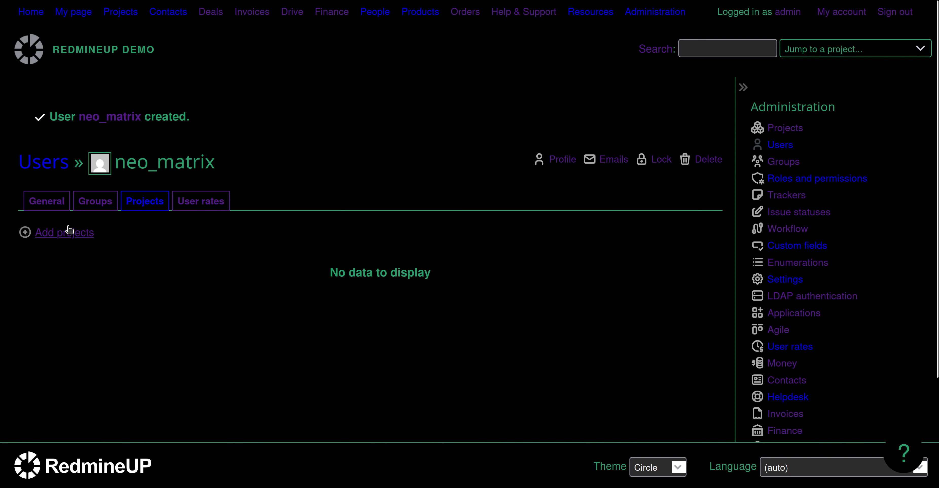
pyautogui.click(59, 233)
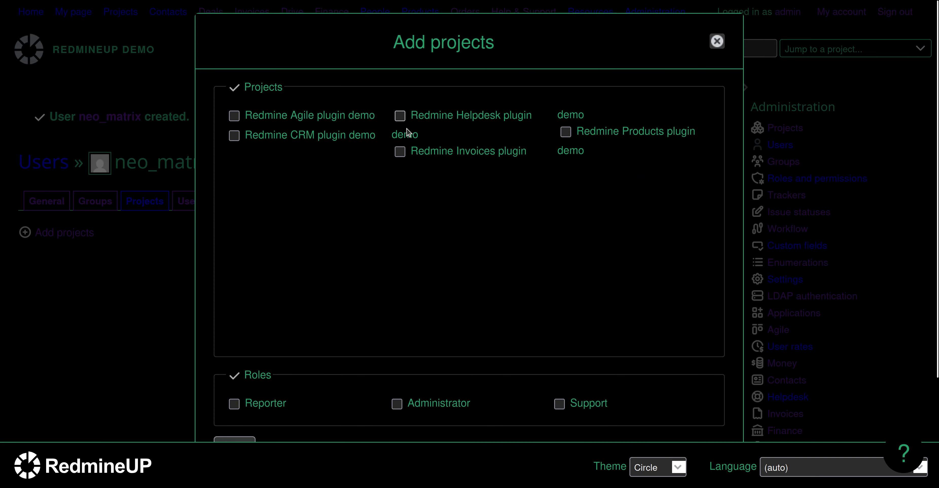
pyautogui.click(399, 119)
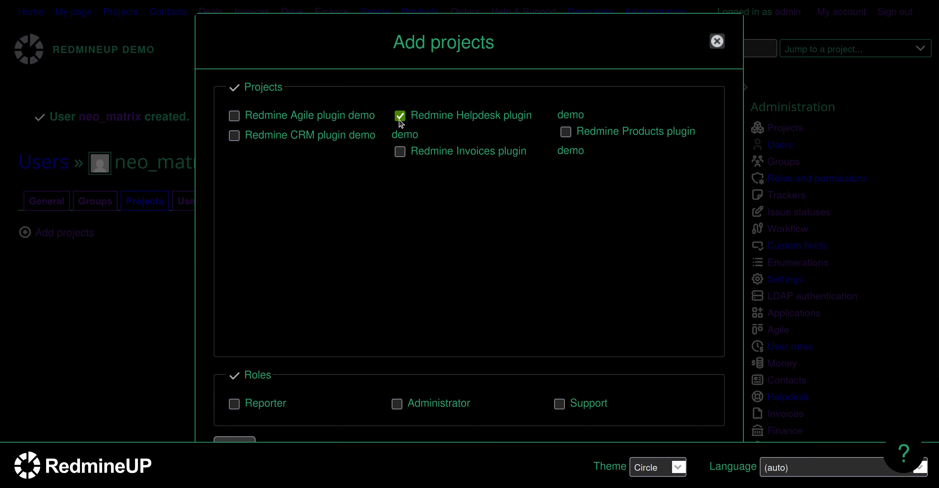
pyautogui.click(235, 405)
pyautogui.scroll(-3, 204, 366)
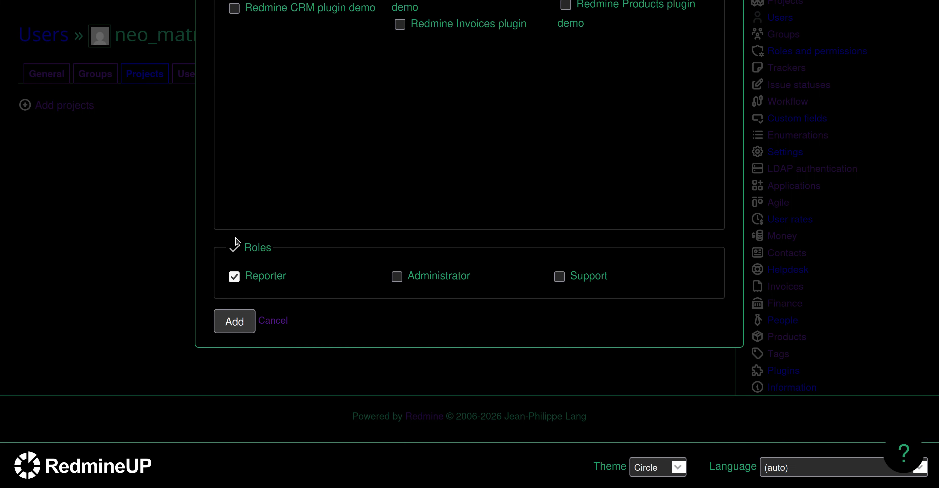
pyautogui.click(233, 321)
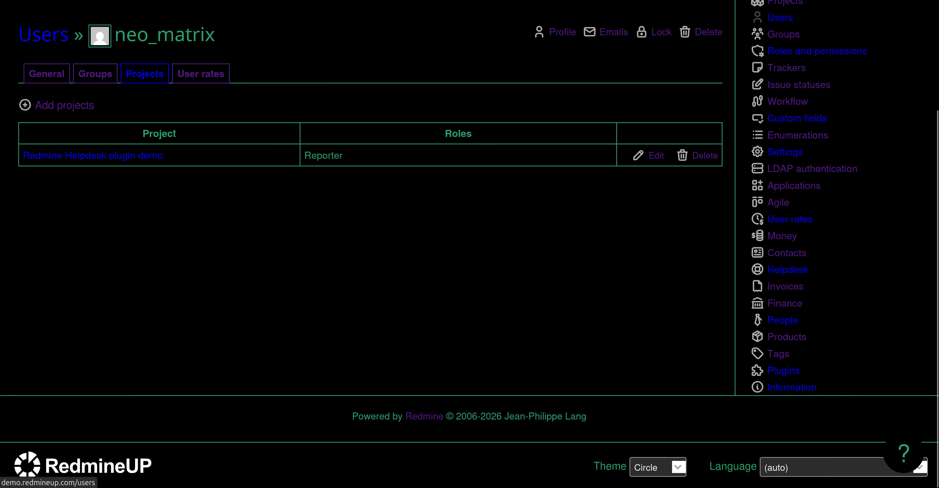
pyautogui.scroll(4, 409, 107)
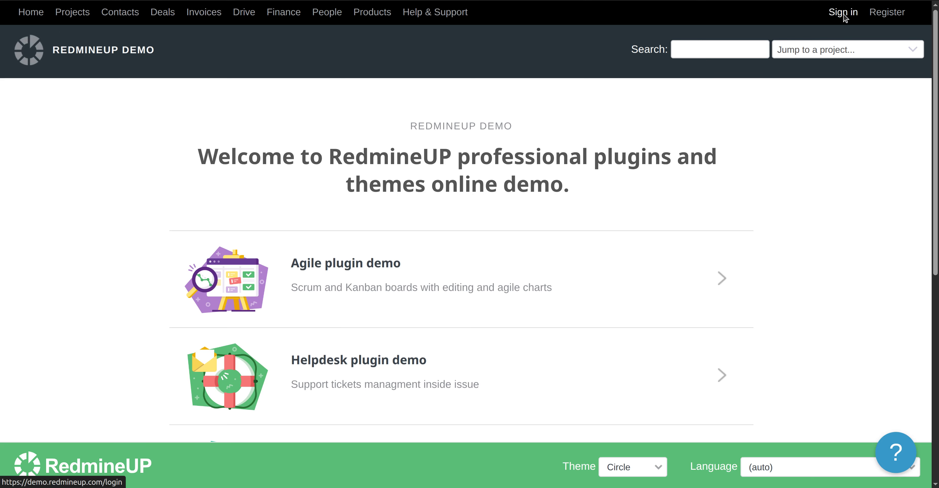
# Sign in as the new user, close the birthdays announcement, and go to Projects.
pyautogui.scroll(-2, 343, 299)
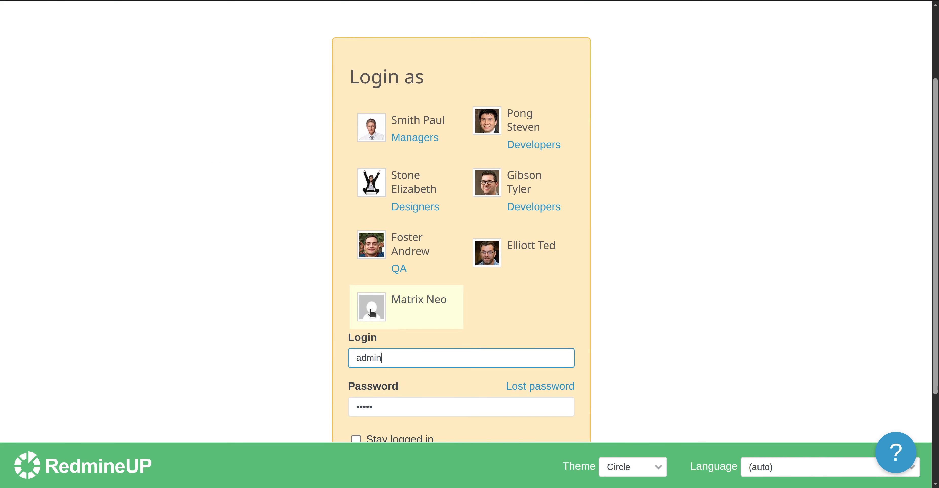
pyautogui.doubleClick(402, 359)
pyautogui.write('neo_')
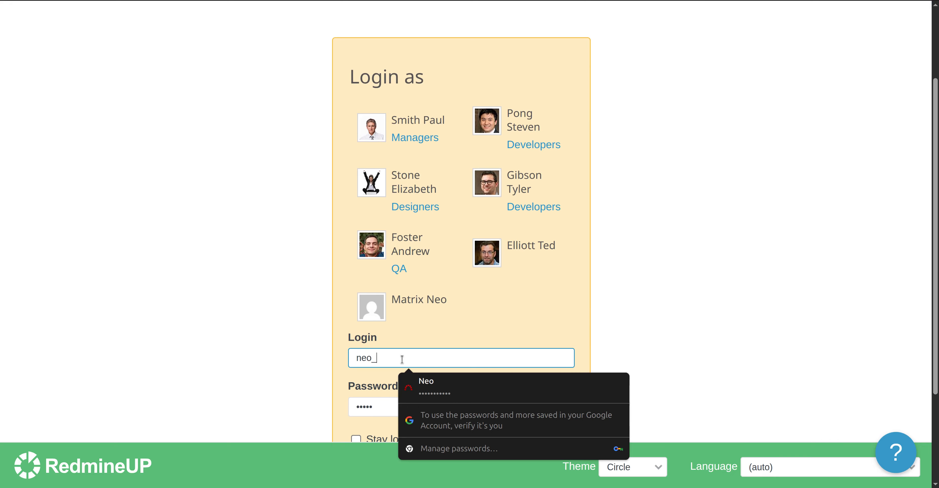
pyautogui.write('matrix')
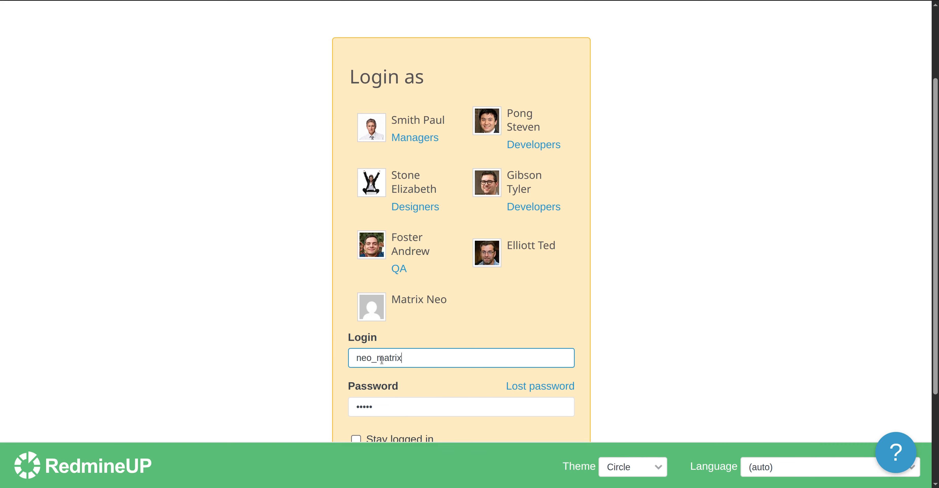
pyautogui.scroll(-2, 310, 385)
pyautogui.doubleClick(396, 341)
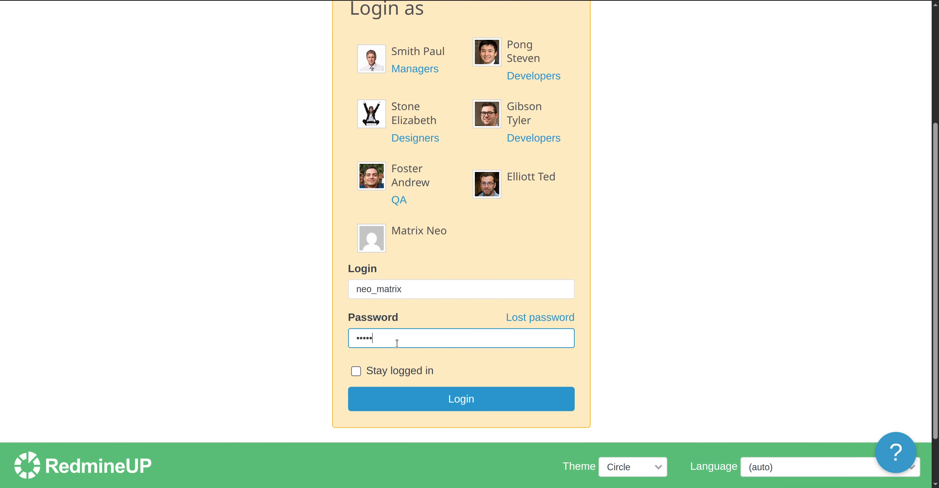
pyautogui.write('••')
pyautogui.click(438, 400)
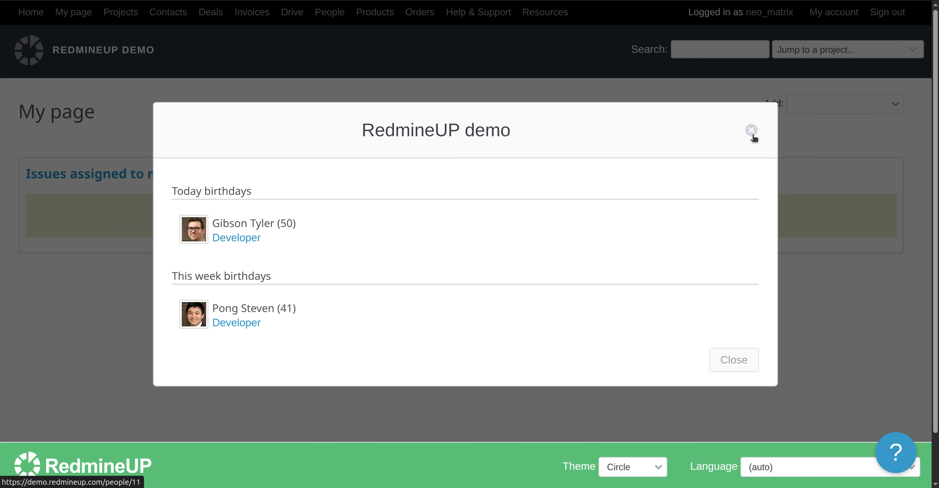
pyautogui.click(751, 130)
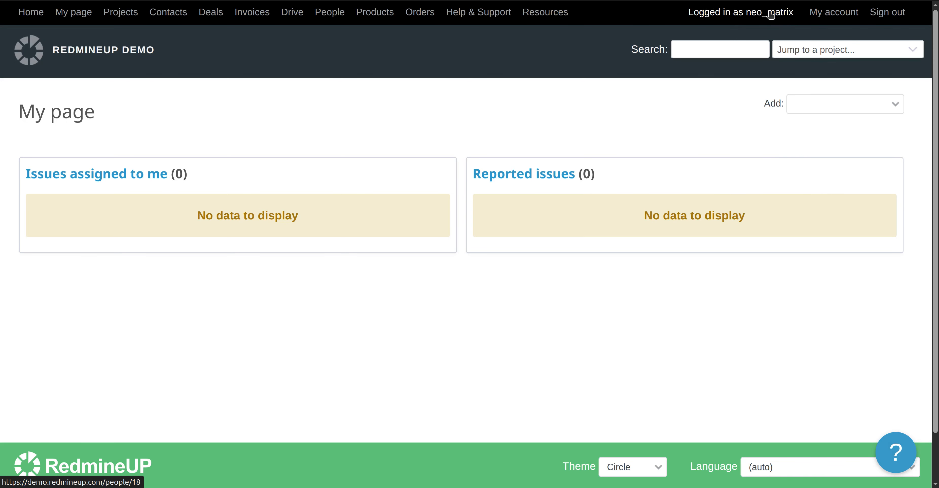
pyautogui.click(121, 12)
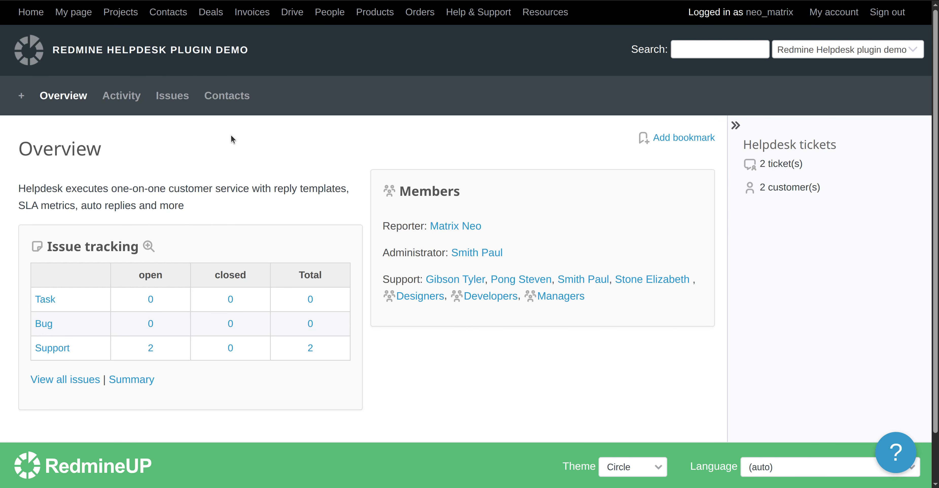
# Open support ticket #602 from the project's Issues list and read through it.
pyautogui.click(172, 96)
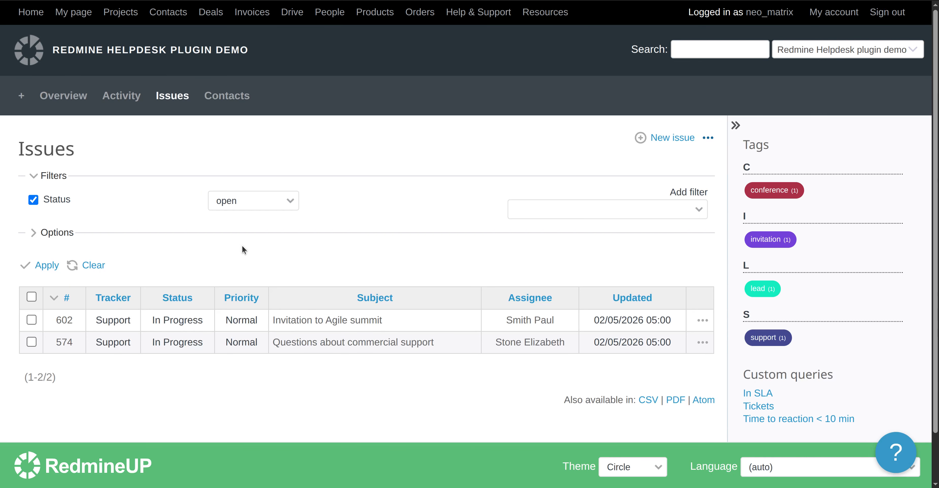
pyautogui.click(339, 320)
pyautogui.scroll(-5, 502, 359)
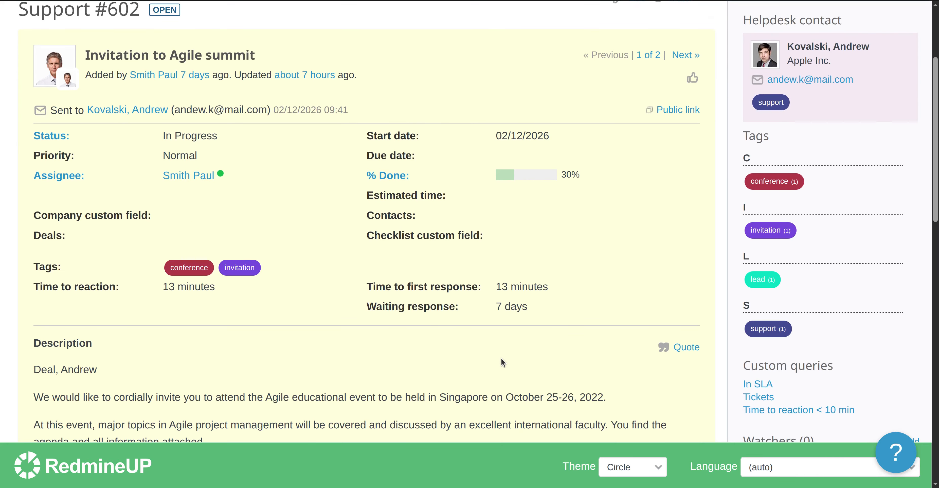
pyautogui.scroll(-4, 502, 359)
pyautogui.scroll(8, 501, 359)
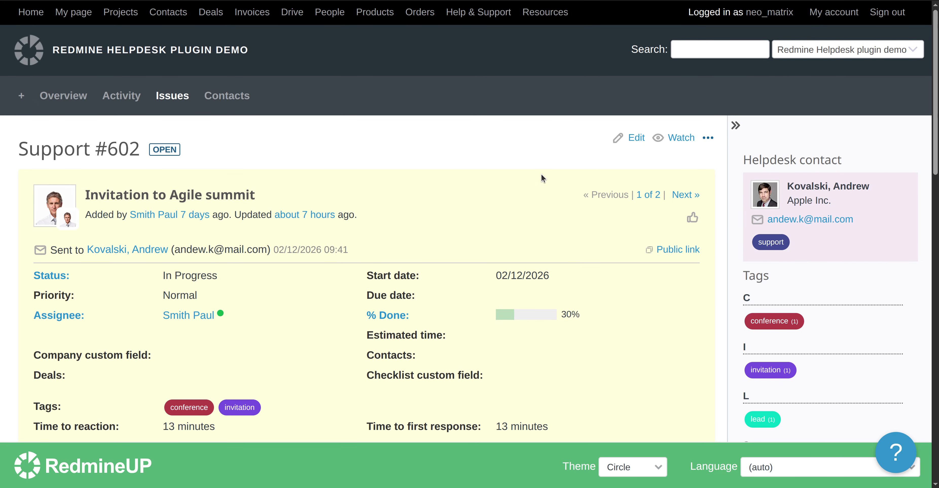
pyautogui.scroll(-5, 542, 175)
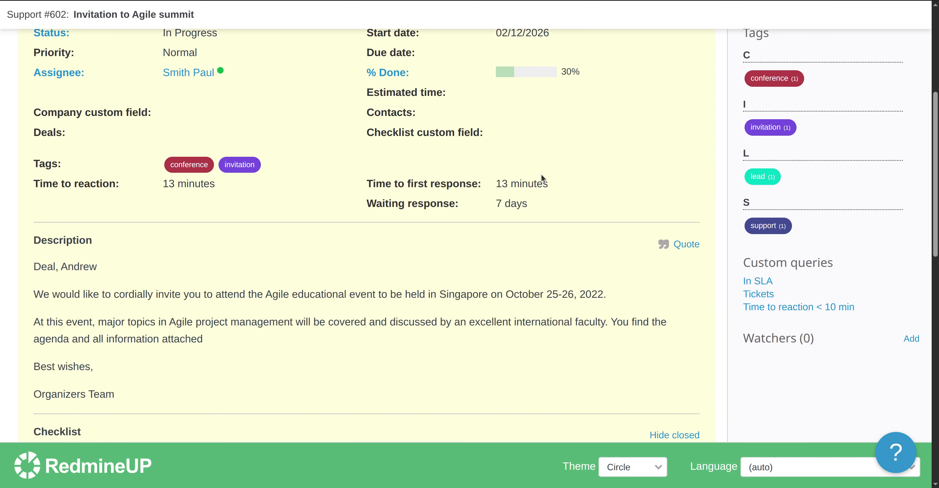
pyautogui.scroll(5, 726, 226)
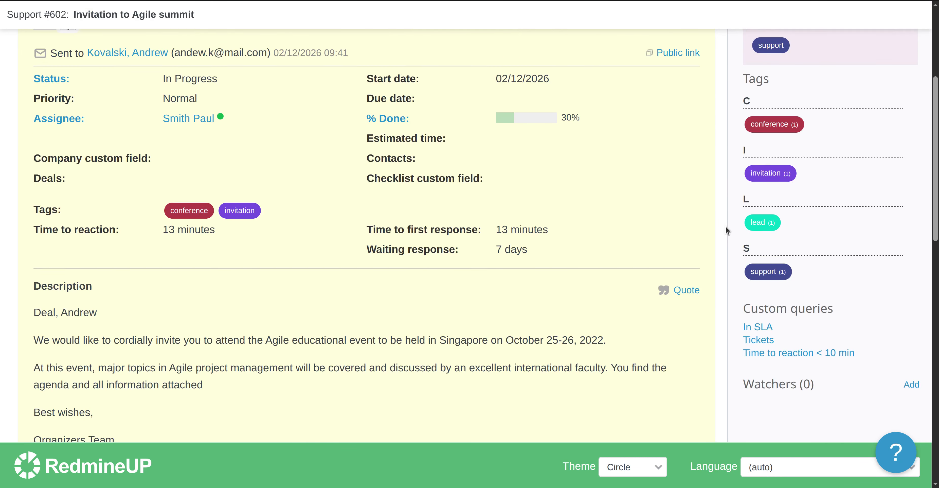
pyautogui.scroll(-5, 725, 227)
pyautogui.scroll(-7, 726, 228)
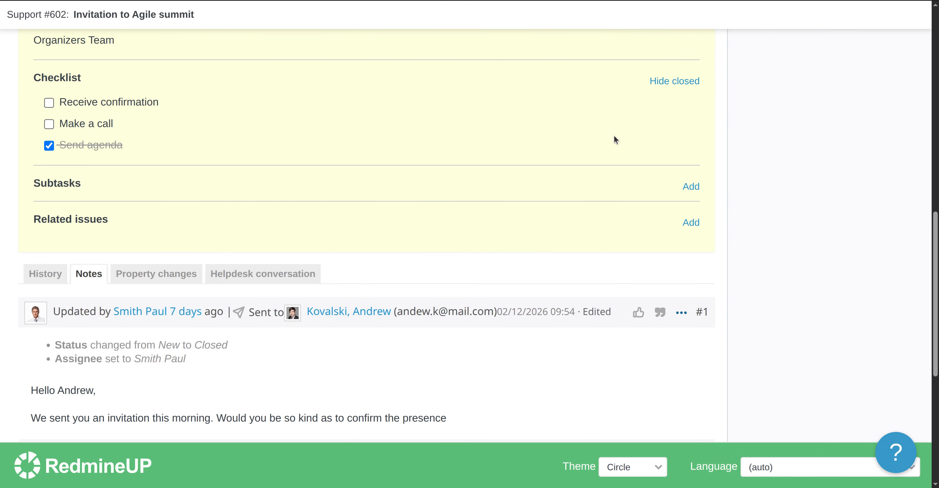
pyautogui.scroll(12, 615, 140)
pyautogui.scroll(-2, 616, 139)
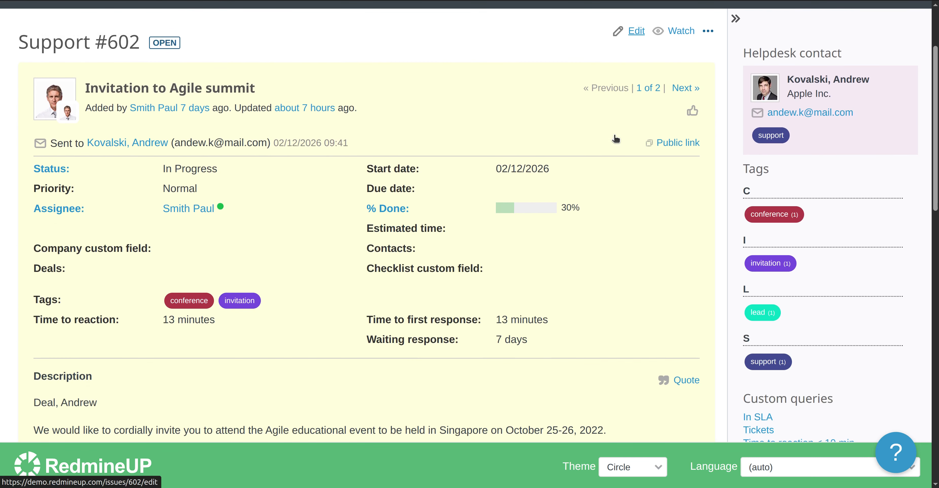
pyautogui.scroll(-9, 615, 140)
pyautogui.scroll(8, 616, 140)
pyautogui.scroll(4, 616, 140)
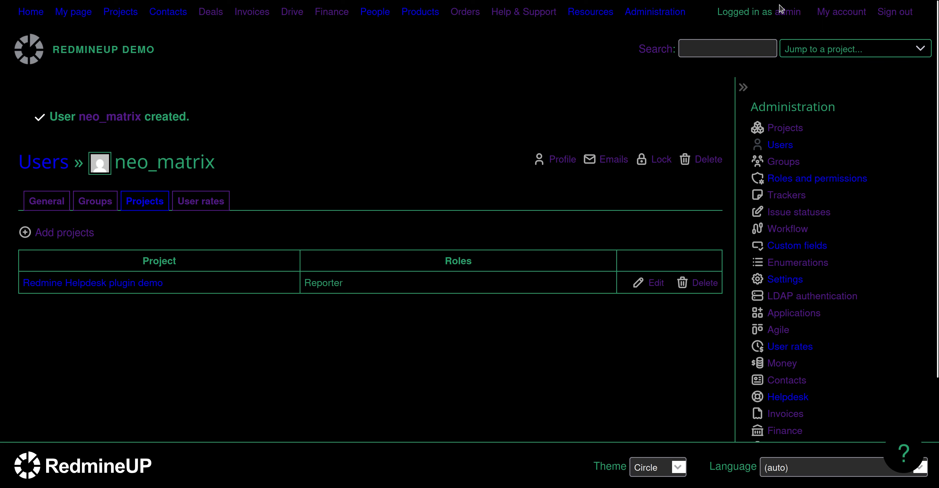
# Tick View reports and Send response to contact under Helpdesk for the Reporter role and save.
pyautogui.click(665, 19)
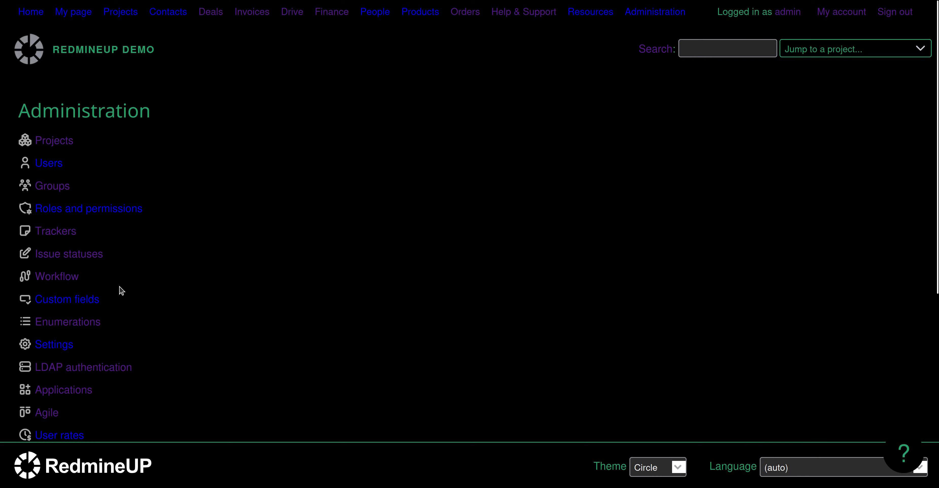
pyautogui.click(109, 212)
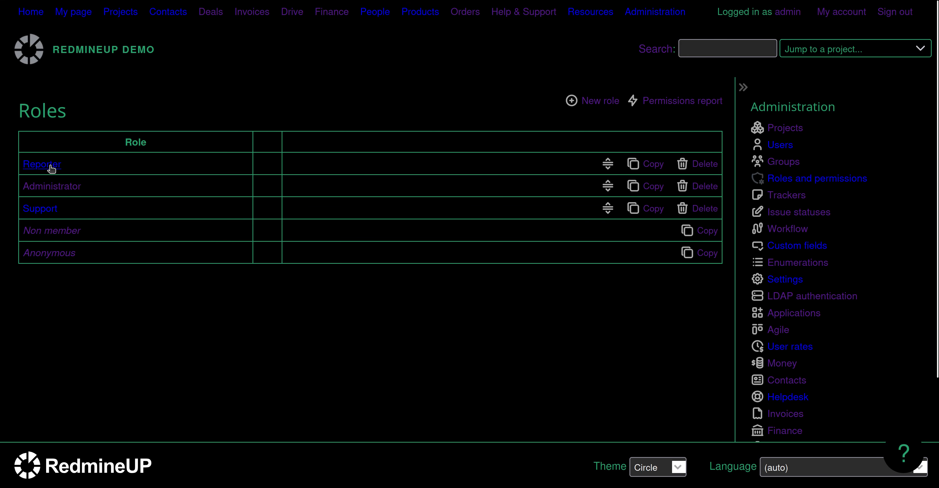
pyautogui.click(51, 168)
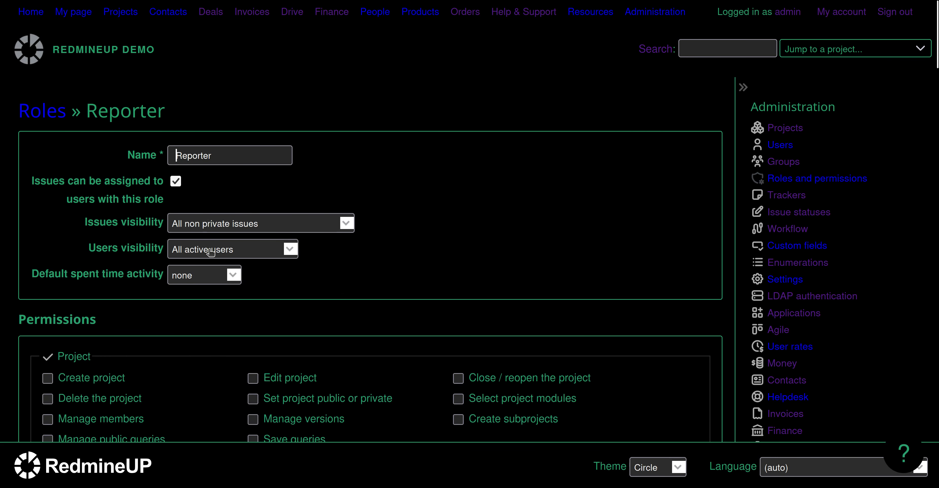
pyautogui.scroll(-10, 211, 253)
pyautogui.scroll(-8, 211, 254)
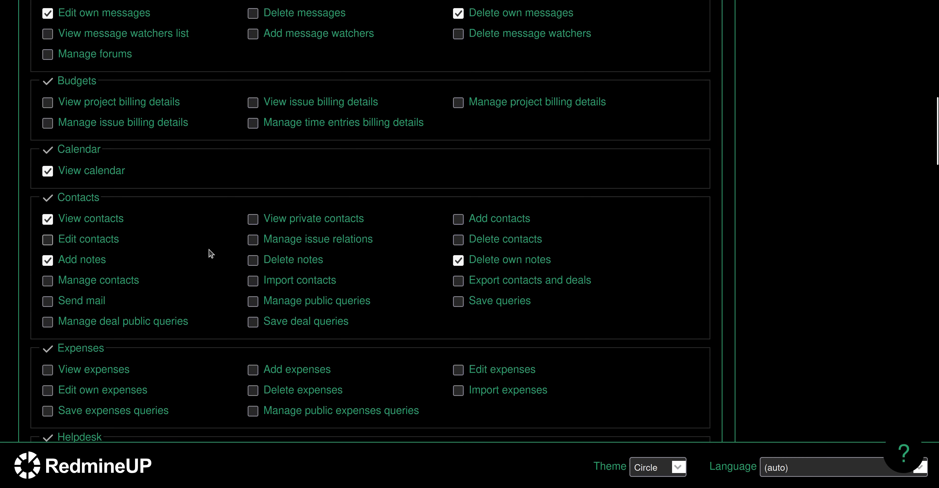
pyautogui.scroll(-3, 211, 253)
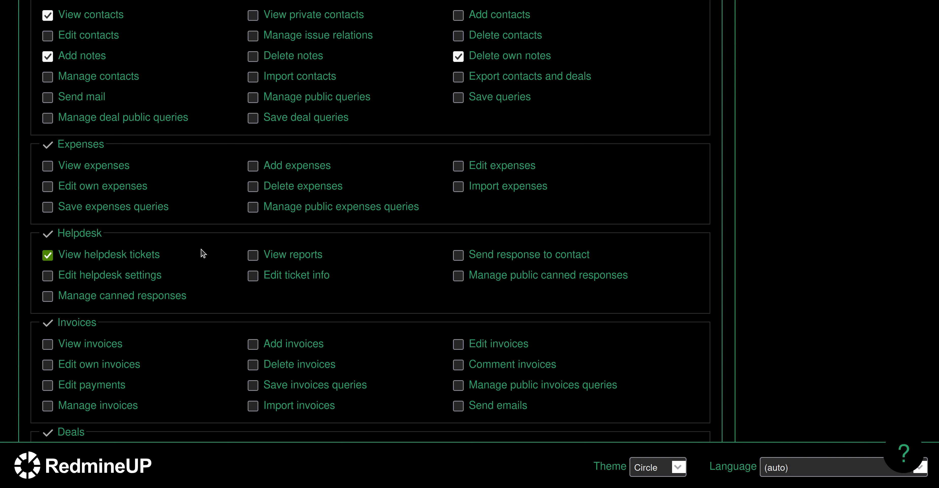
pyautogui.click(253, 256)
pyautogui.click(459, 259)
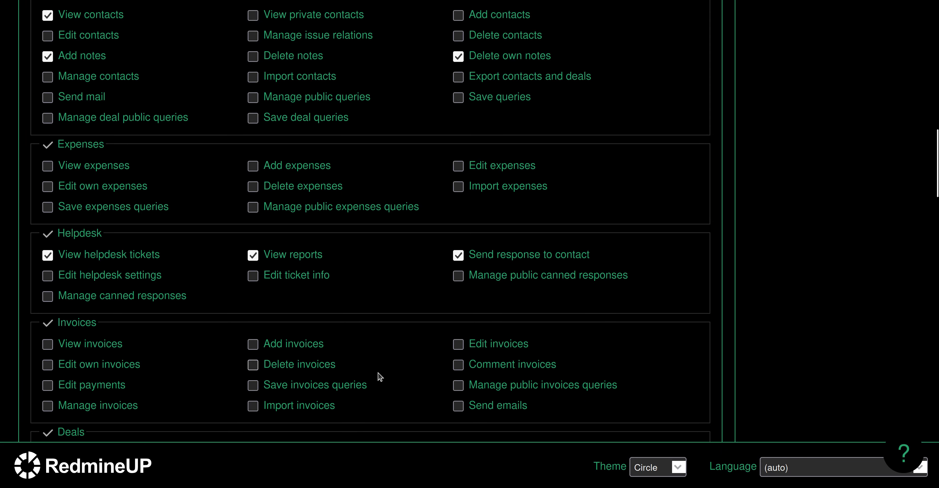
pyautogui.scroll(-15, 379, 376)
pyautogui.scroll(-10, 380, 377)
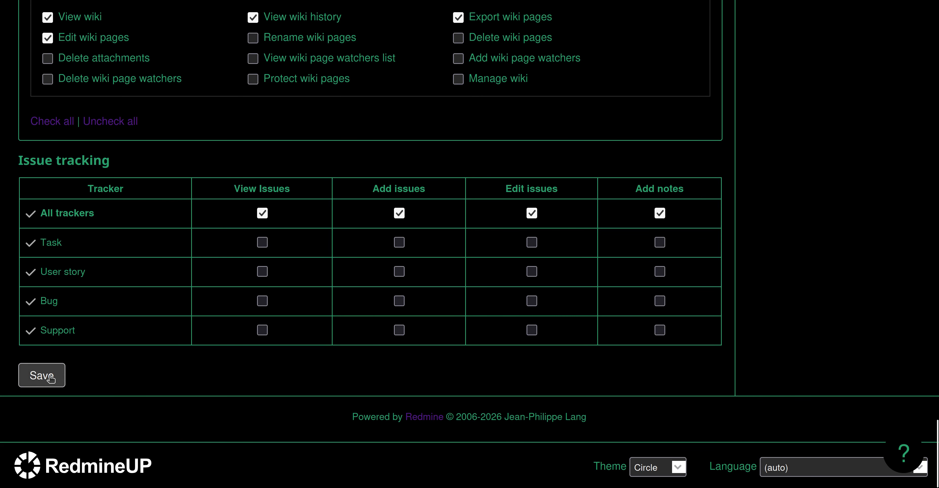
pyautogui.click(51, 379)
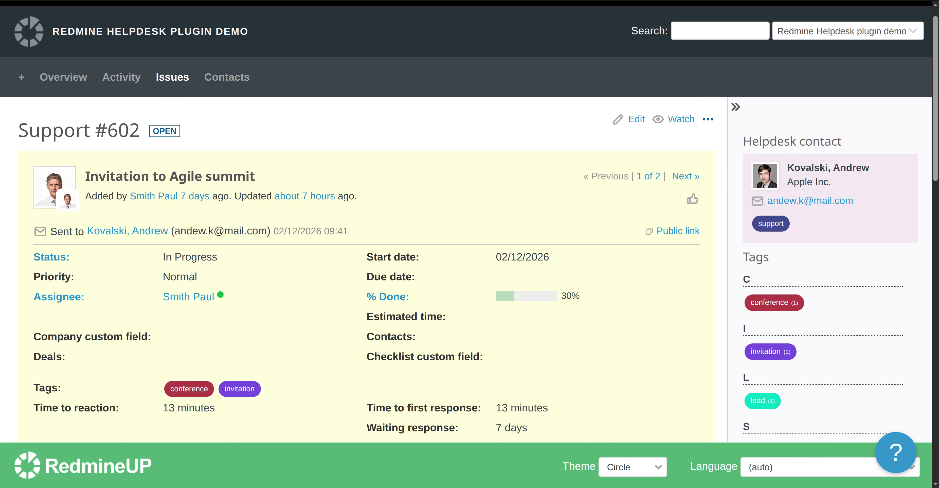
# Reload ticket #602 and open its Reply form addressed to the helpdesk contact.
pyautogui.press('F5')
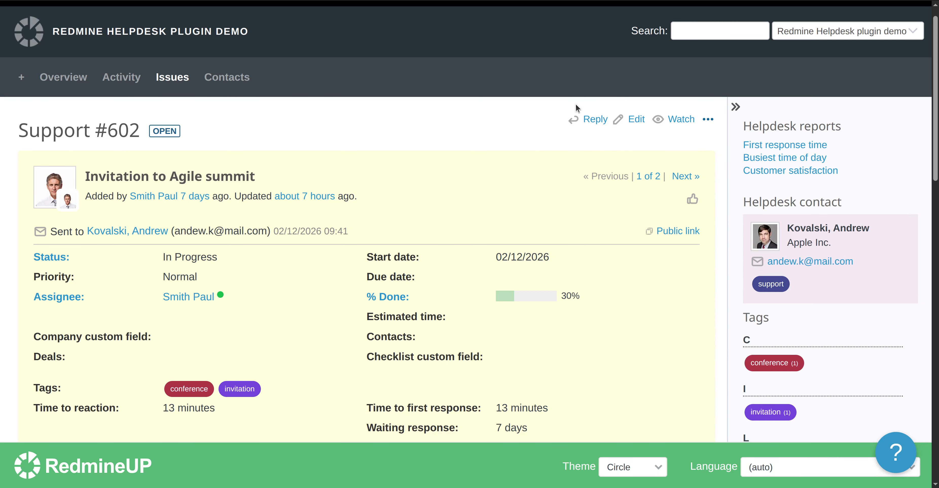
pyautogui.scroll(1, 590, 105)
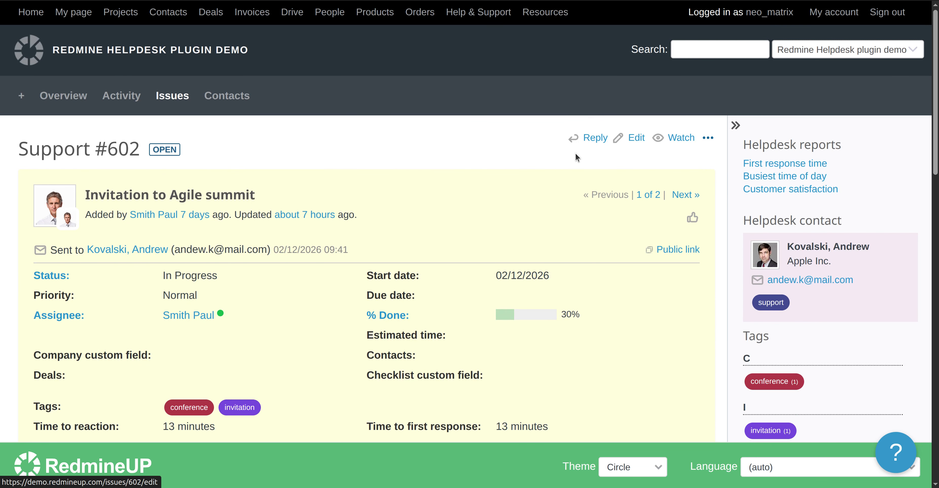
pyautogui.scroll(-2, 576, 157)
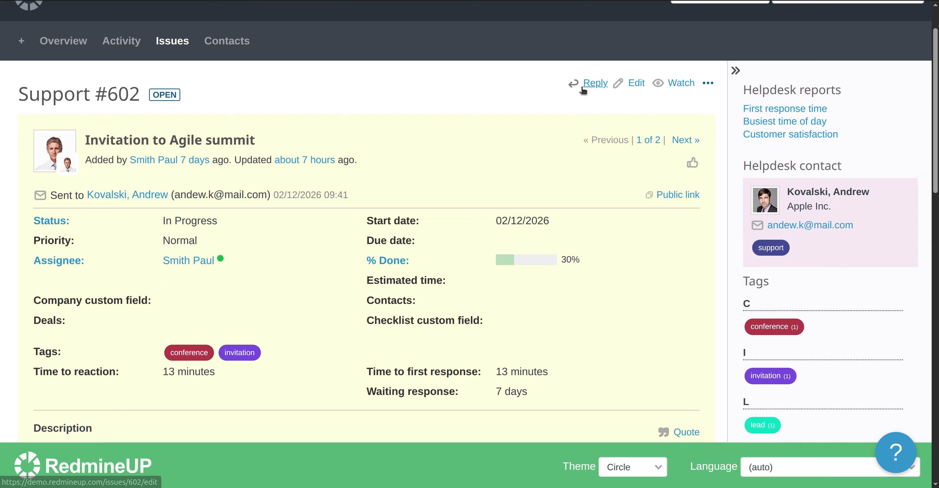
pyautogui.click(589, 84)
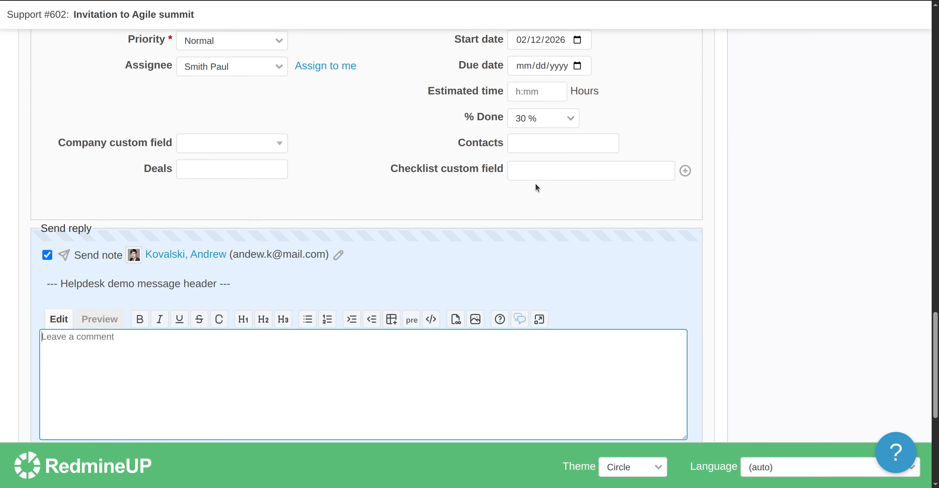
pyautogui.scroll(15, 536, 184)
pyautogui.scroll(9, 535, 184)
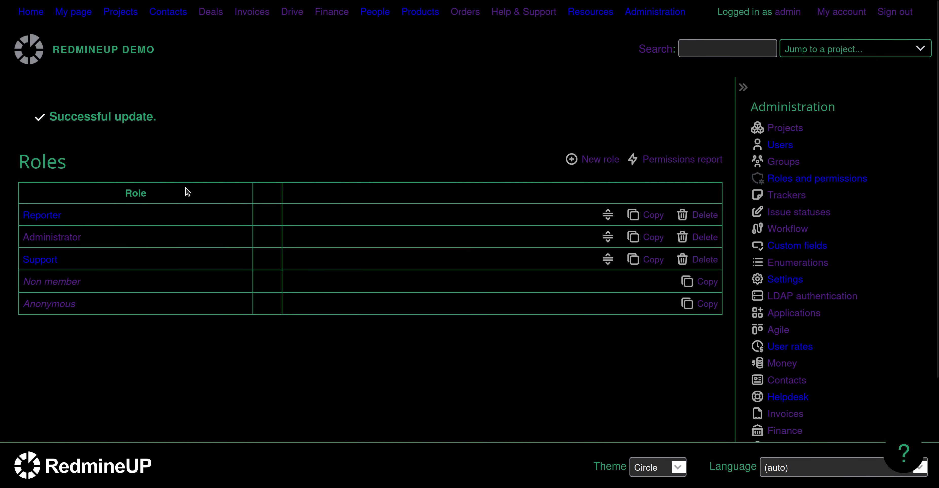
# Reopen the Reporter role and check its three ticked Helpdesk permissions.
pyautogui.click(42, 215)
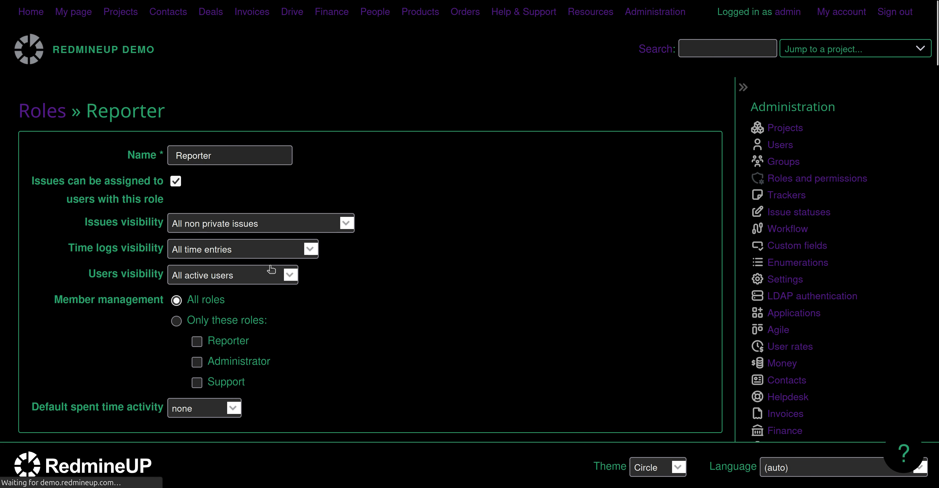
pyautogui.scroll(-3, 272, 270)
pyautogui.scroll(-10, 272, 269)
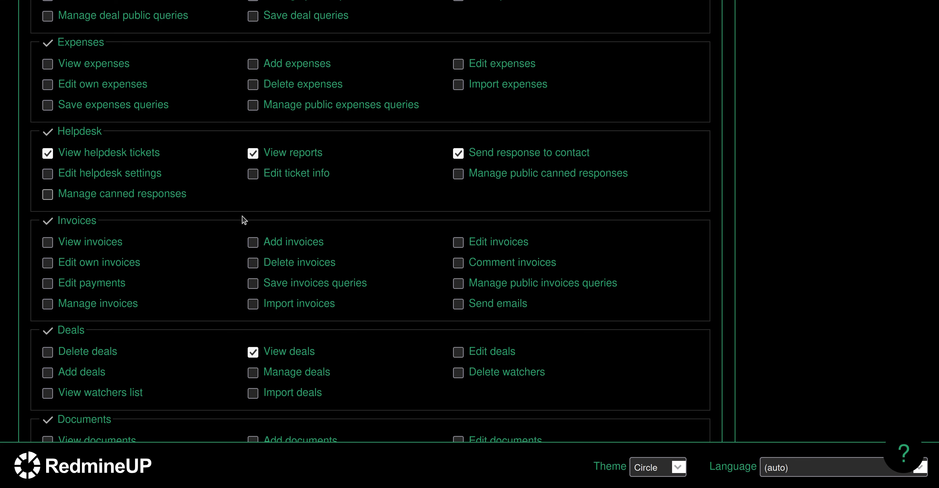
pyautogui.scroll(5, 279, 254)
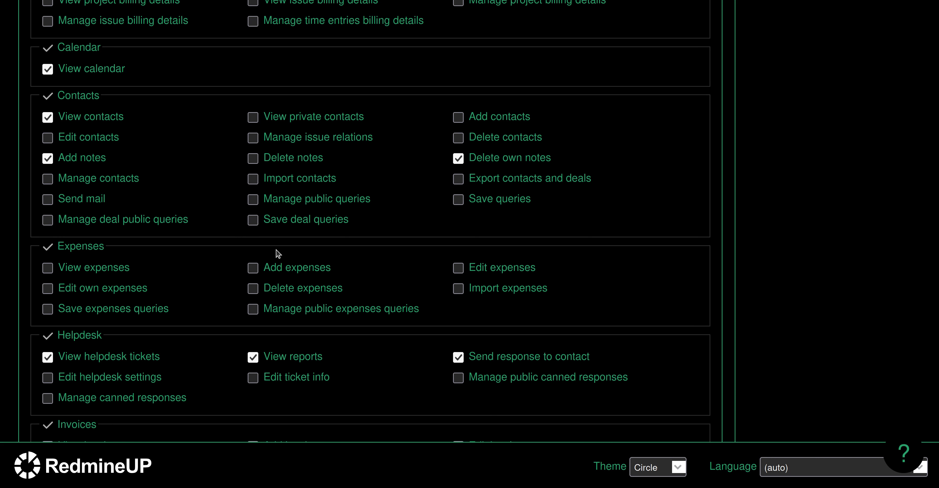
pyautogui.scroll(15, 346, 237)
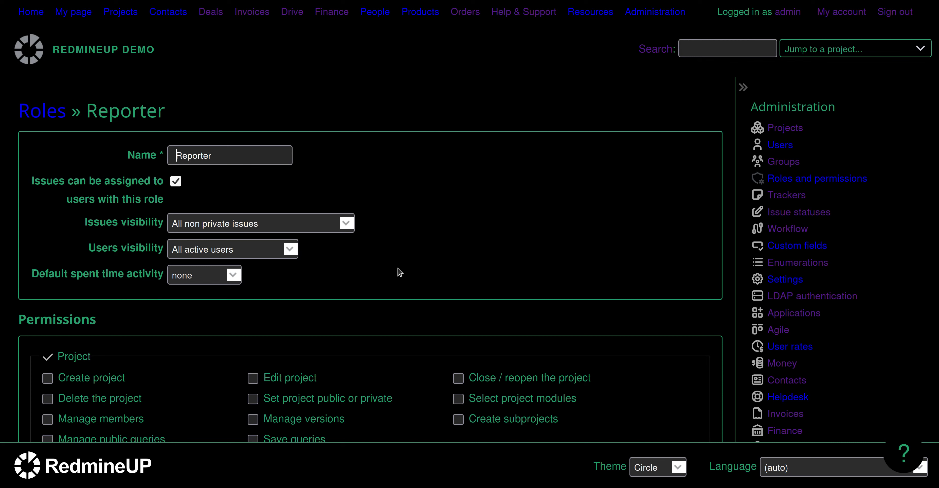
pyautogui.scroll(-7, 400, 272)
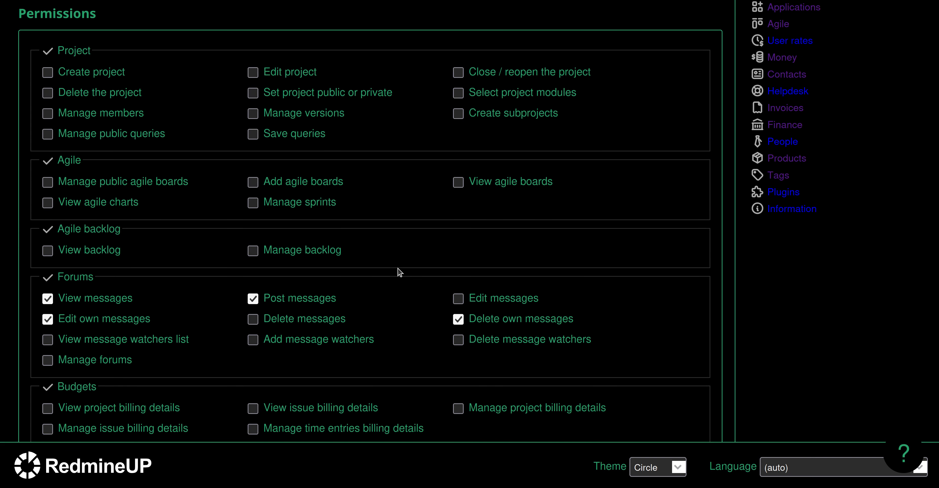
pyautogui.scroll(-9, 396, 319)
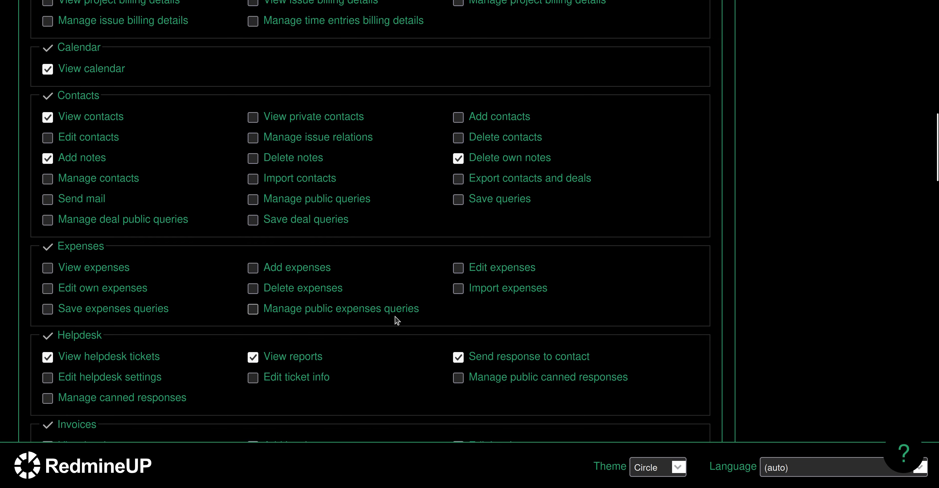